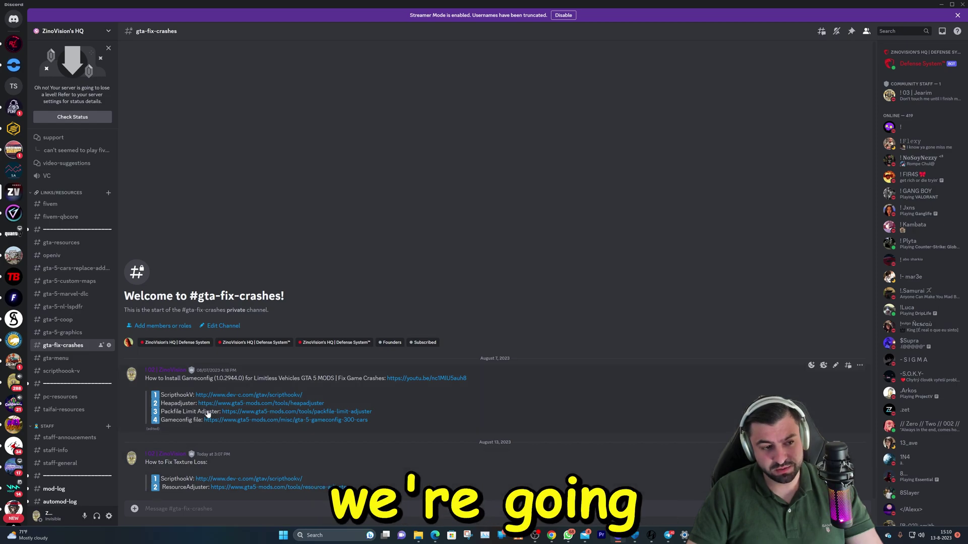
In Discord, visit #gta-install-service, then return to #gta-fix-crashes and its texture-loss download links.
scroll(106, 296, "up", 5)
scroll(106, 297, "down", 3)
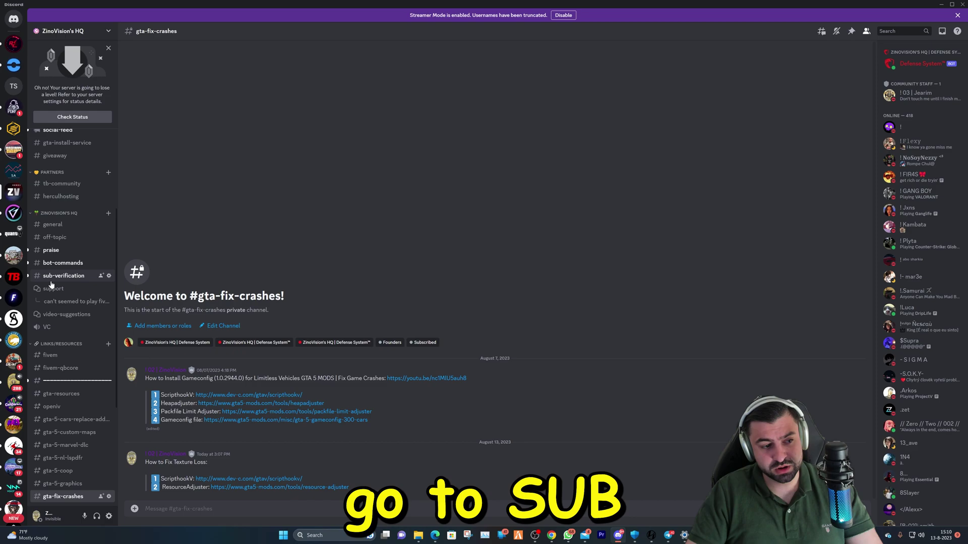
scroll(76, 262, "up", 3)
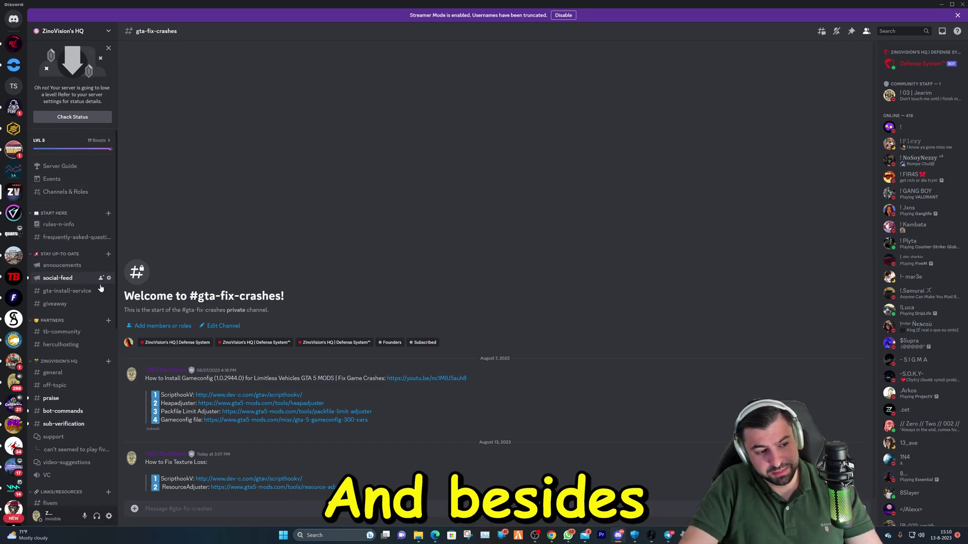
left_click(100, 291)
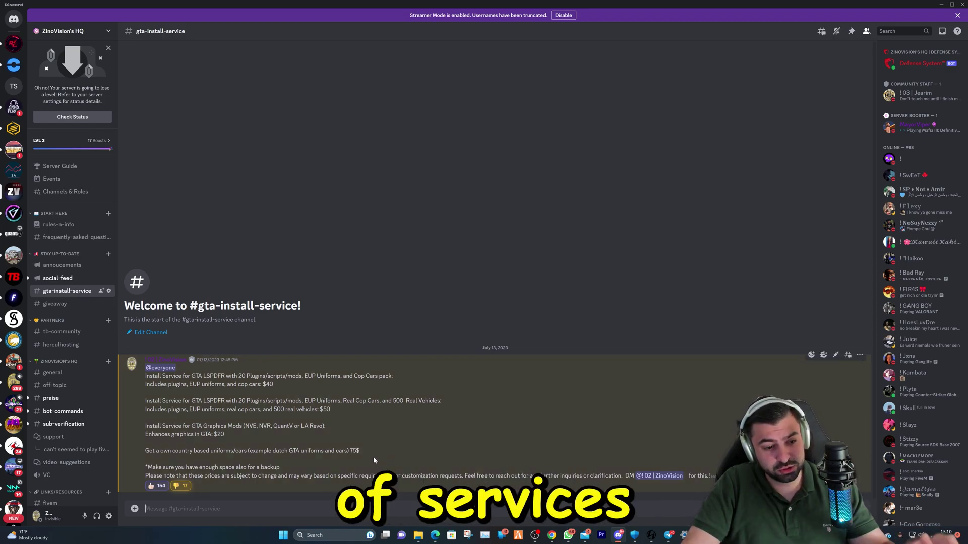
scroll(55, 329, "down", 5)
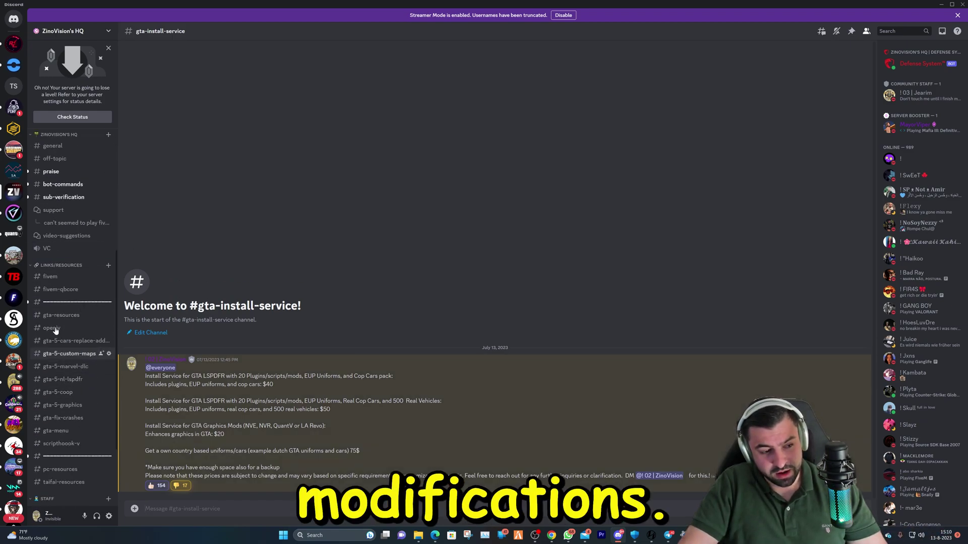
left_click(56, 420)
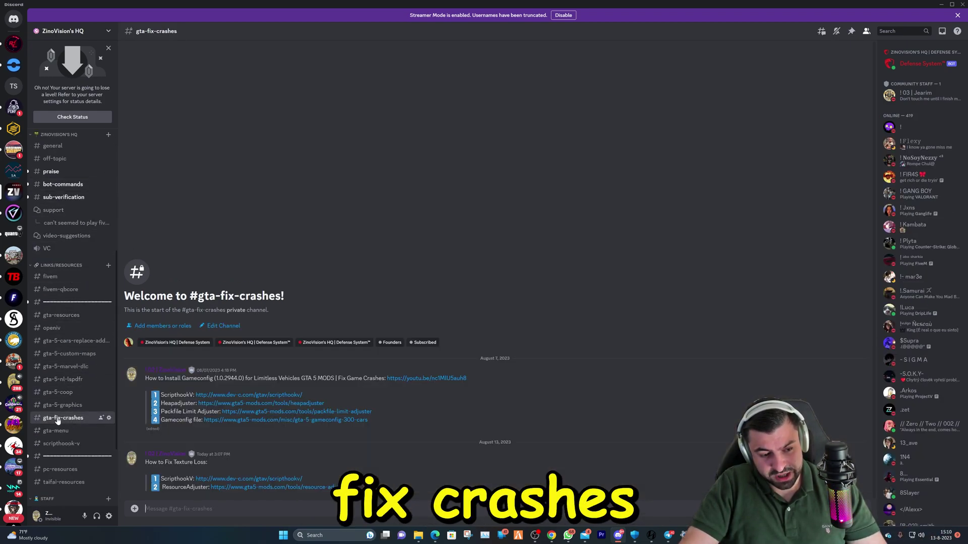
Open the ScriptHookV link and download the latest Script Hook V.
left_click(244, 488)
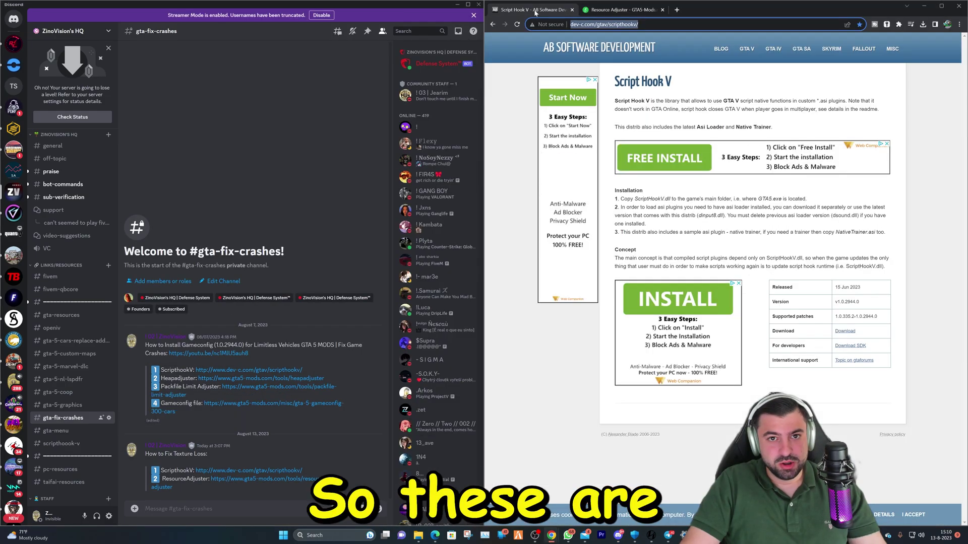
left_click(786, 276)
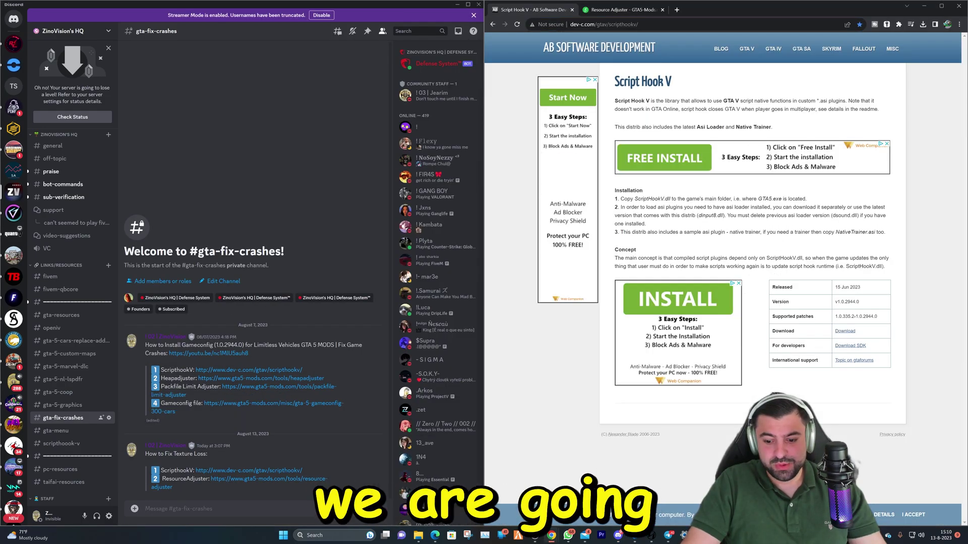
left_click(845, 331)
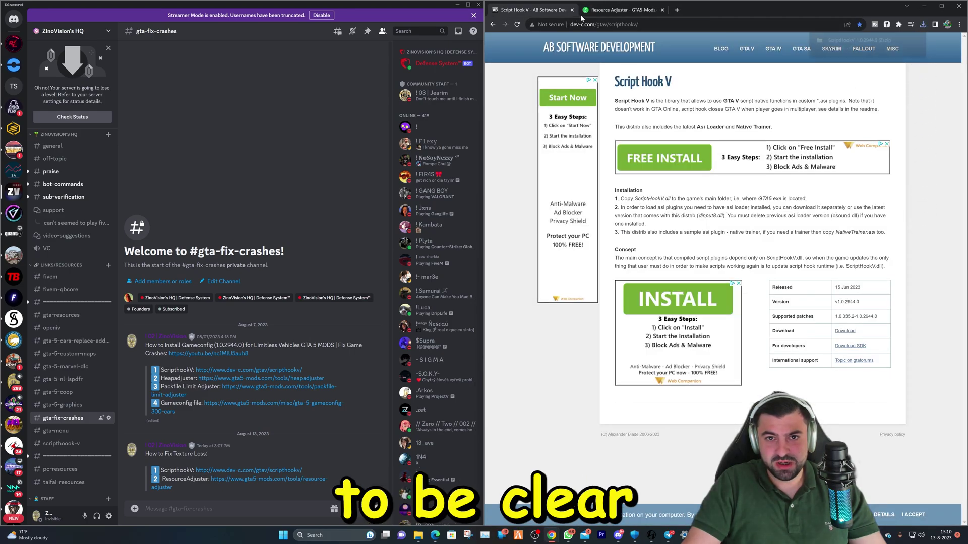
Download the Resource Adjuster file from its page in the other Chrome tab.
left_click(622, 9)
scroll(602, 330, "up", 5)
scroll(601, 329, "up", 3)
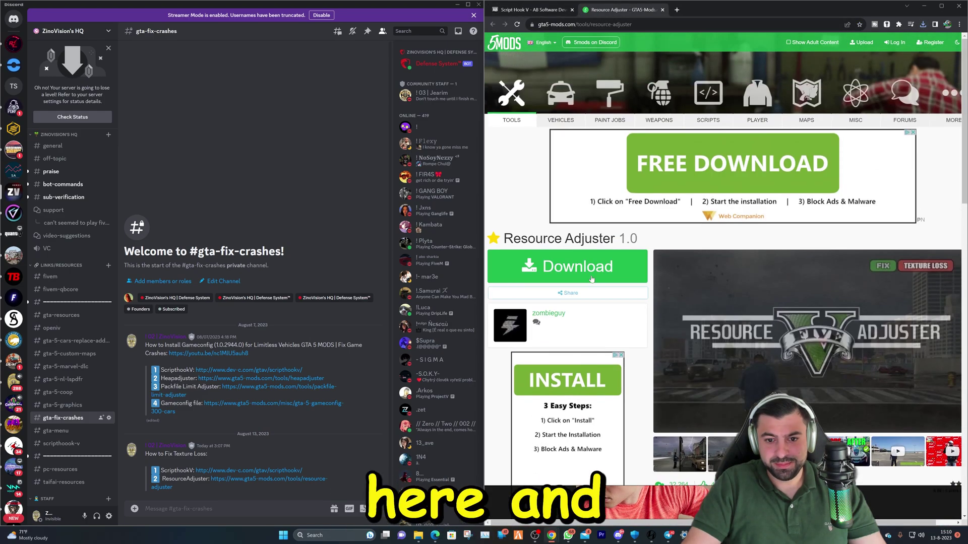
left_click(580, 266)
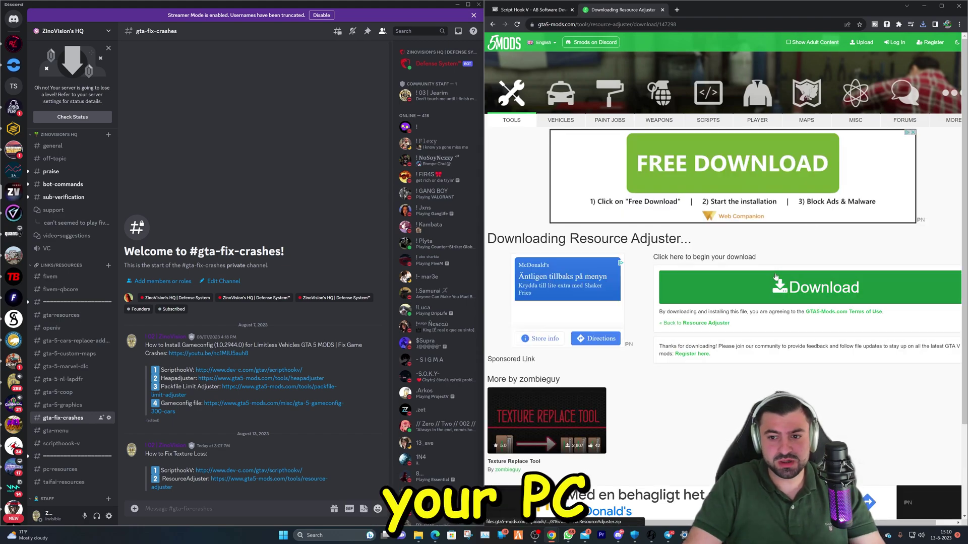
left_click(778, 287)
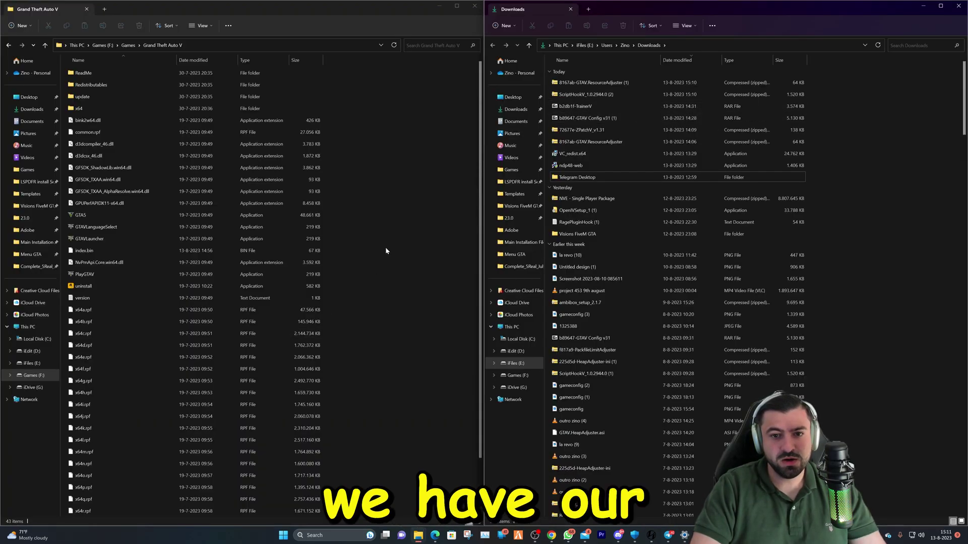
In Downloads, open the ScriptHookV_1.0.2944.0 (2) zip and its bin folder.
left_click(602, 94)
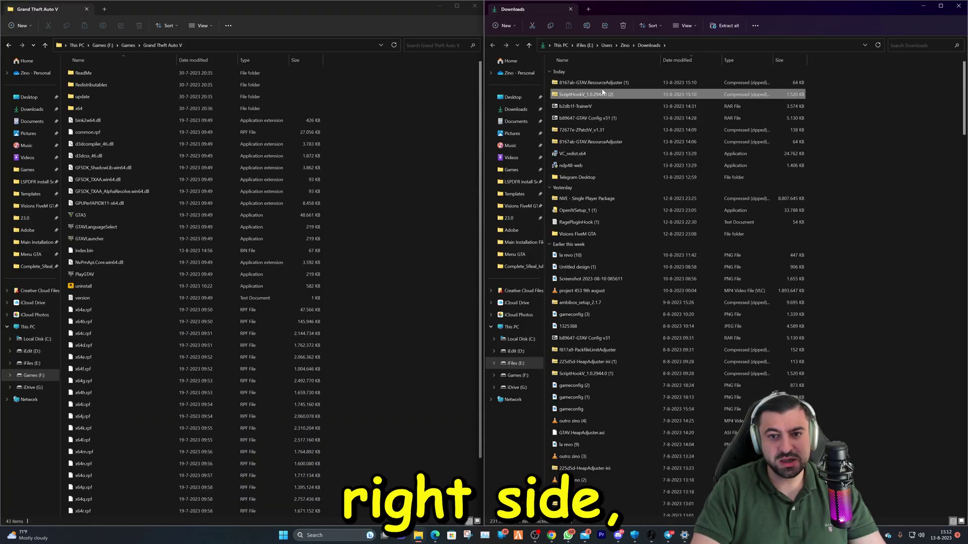
left_click(598, 82)
left_click(583, 95)
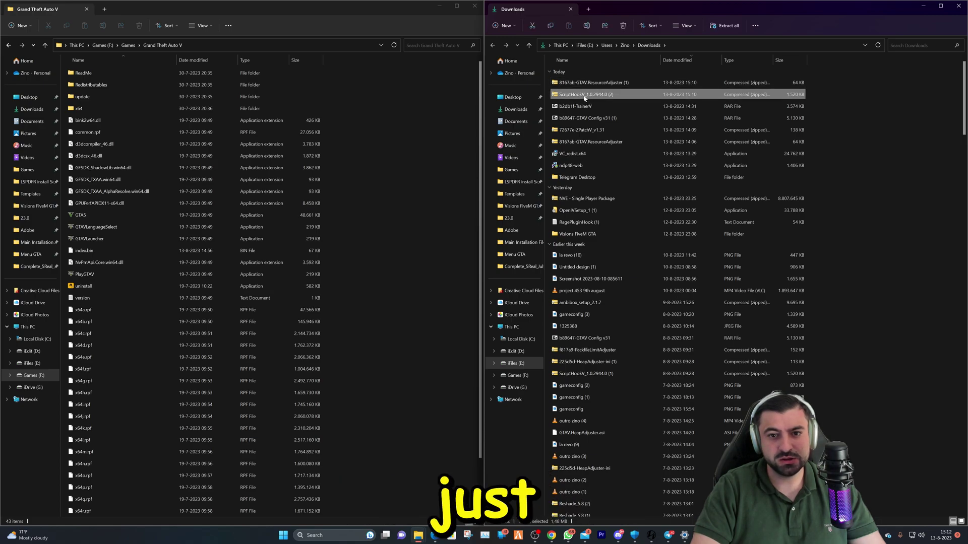
double_click(583, 95)
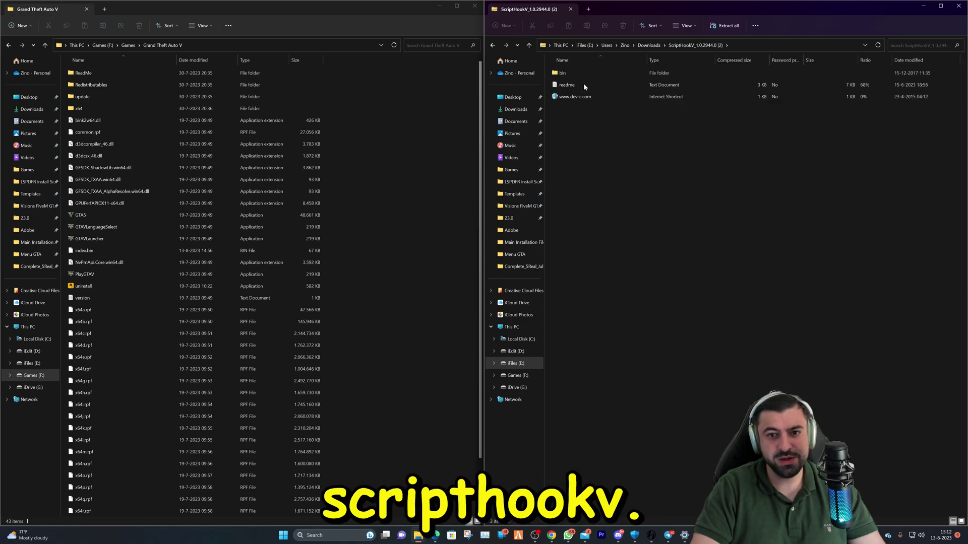
double_click(568, 75)
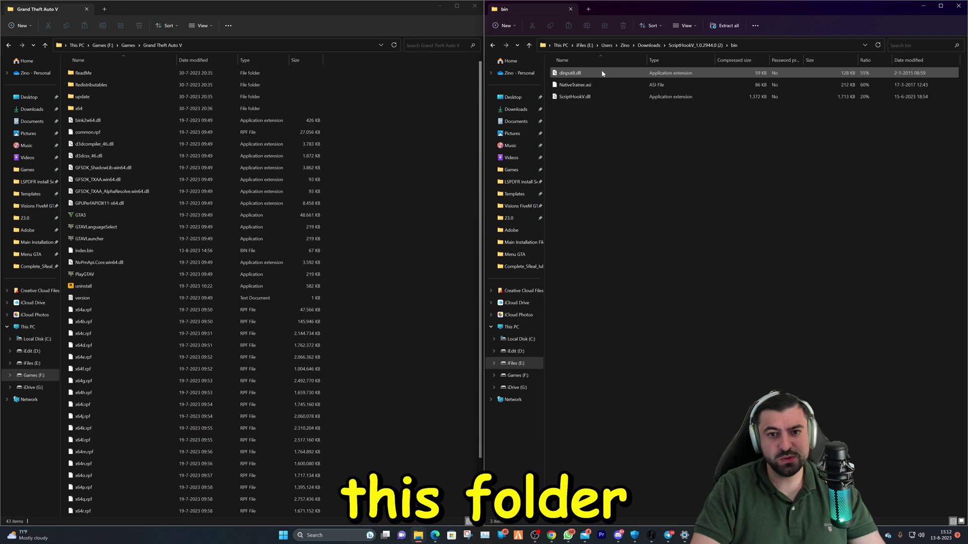
Copy dinput8.dll and ScriptHookV.dll into the Grand Theft Auto V folder, granting admin permission.
left_click(587, 75)
left_click(572, 96, "ctrl")
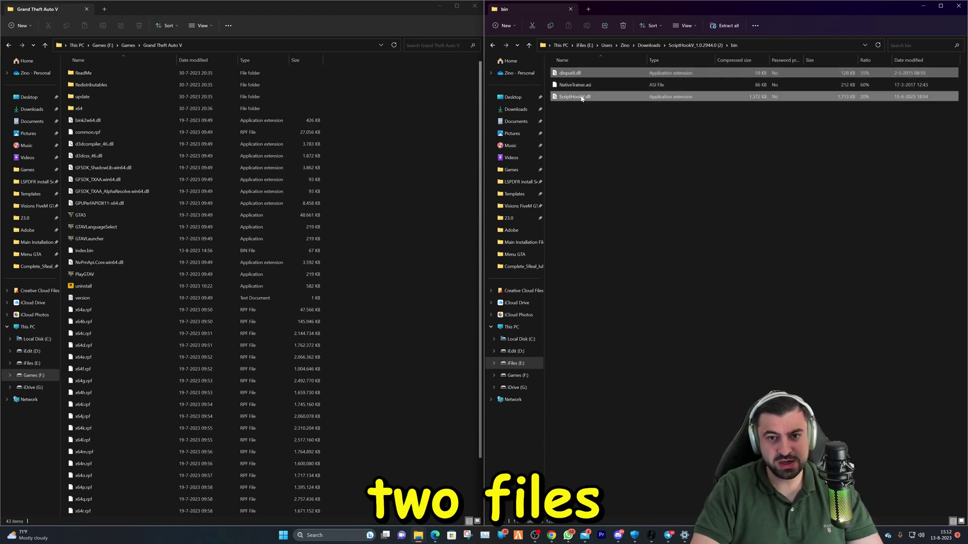
left_click_drag(572, 96, 422, 242)
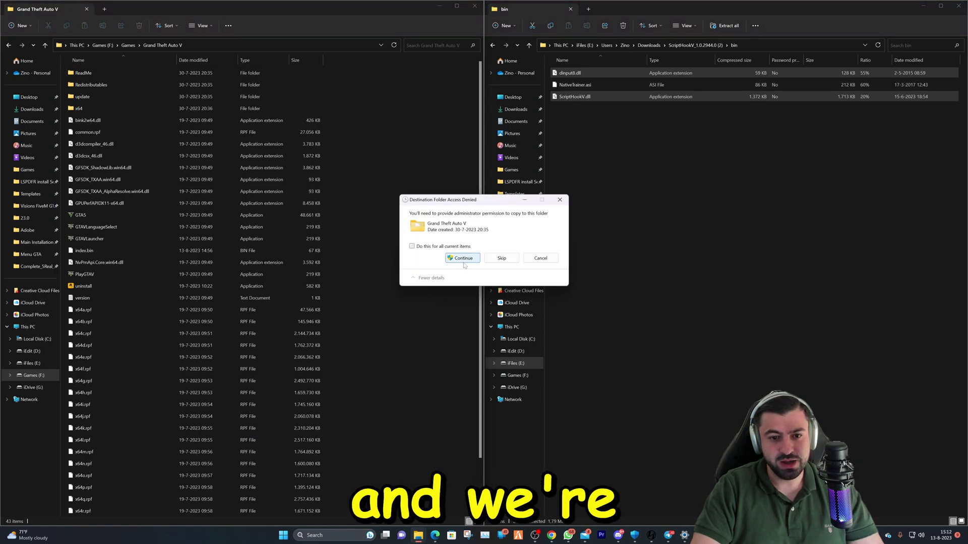
left_click(461, 258)
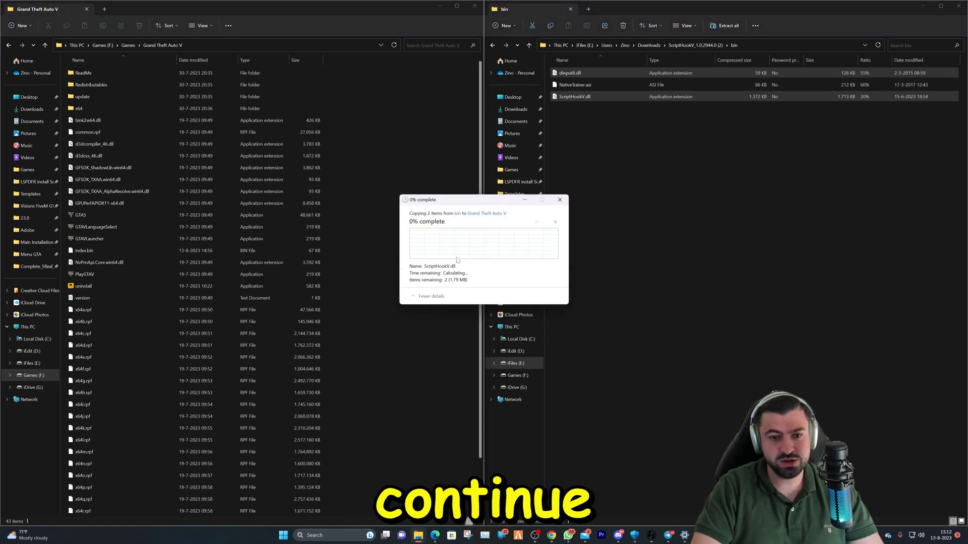
Return to Downloads and open the GTAV.ResourceAdjuster folder inside the ResourceAdjuster archive.
left_click(493, 46)
left_click(493, 45)
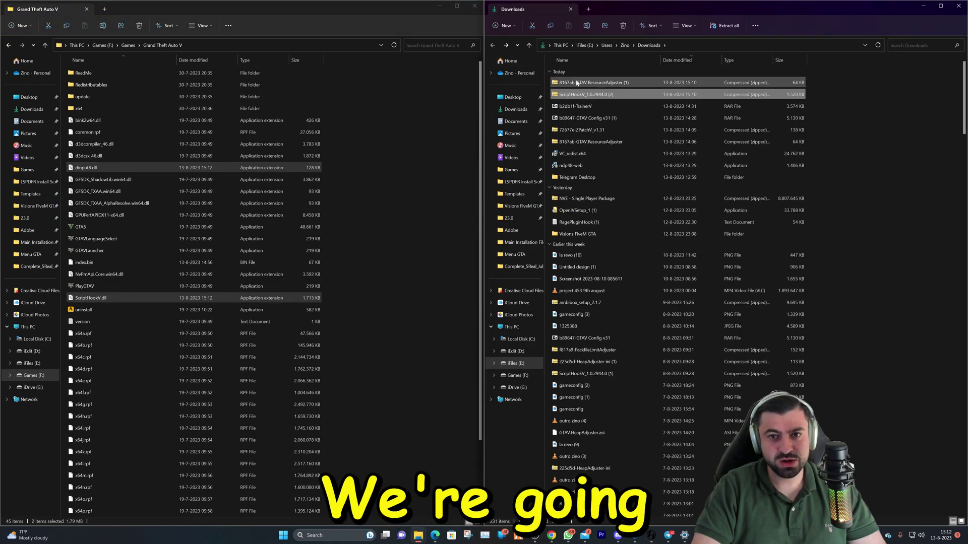
double_click(579, 85)
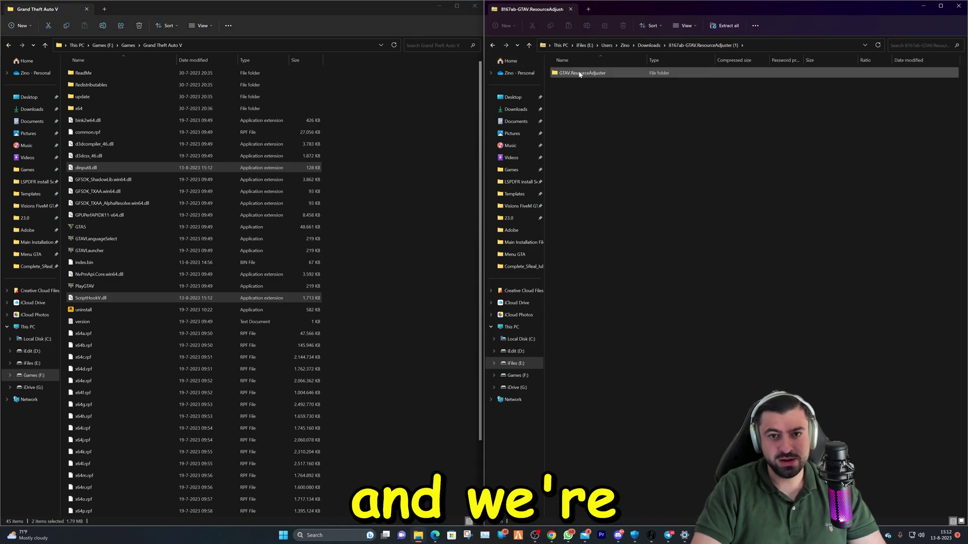
double_click(579, 73)
Copy GTAV.ResourceAdjuster.asi and the ResourceAdjuster config into the Grand Theft Auto V folder with admin permission.
left_click(583, 98)
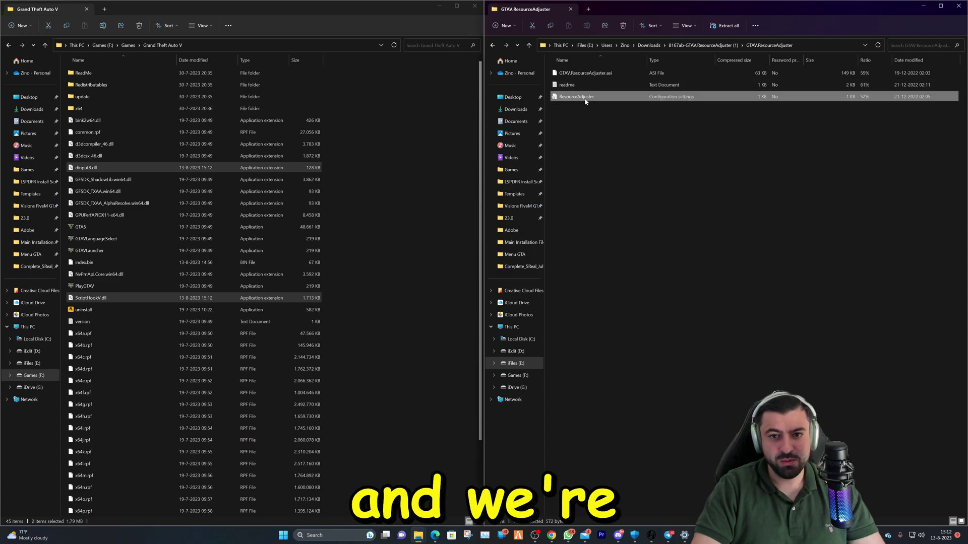
left_click(588, 75, "ctrl")
left_click_drag(617, 100, 409, 252)
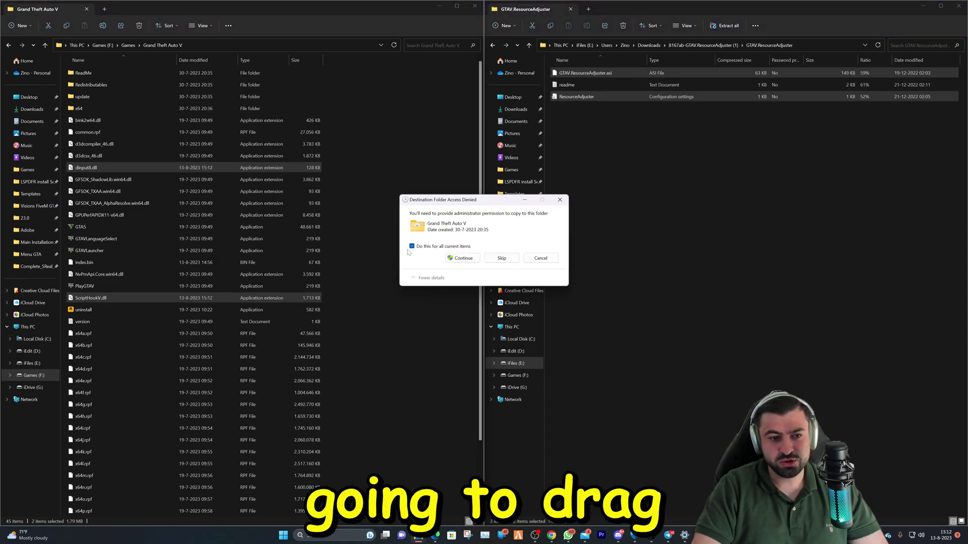
left_click(463, 258)
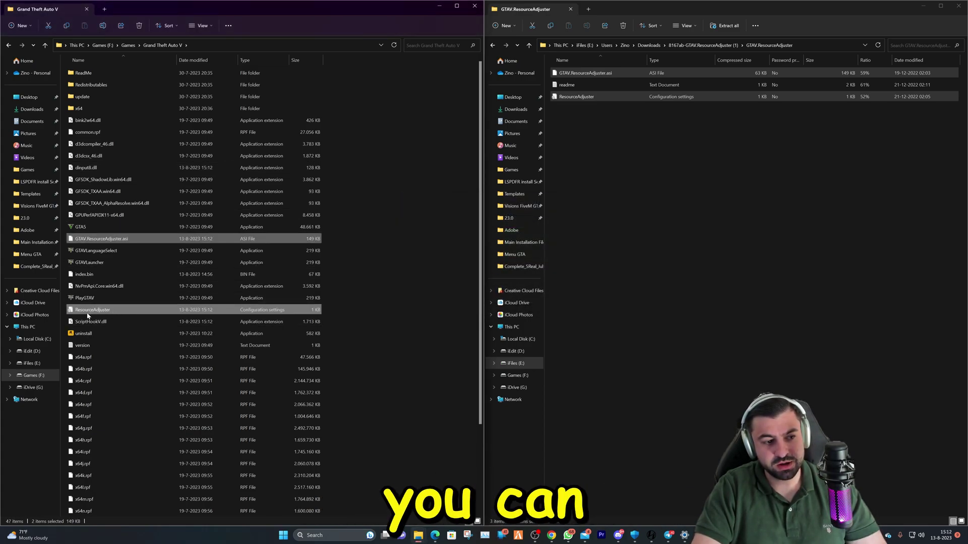
left_click(72, 314)
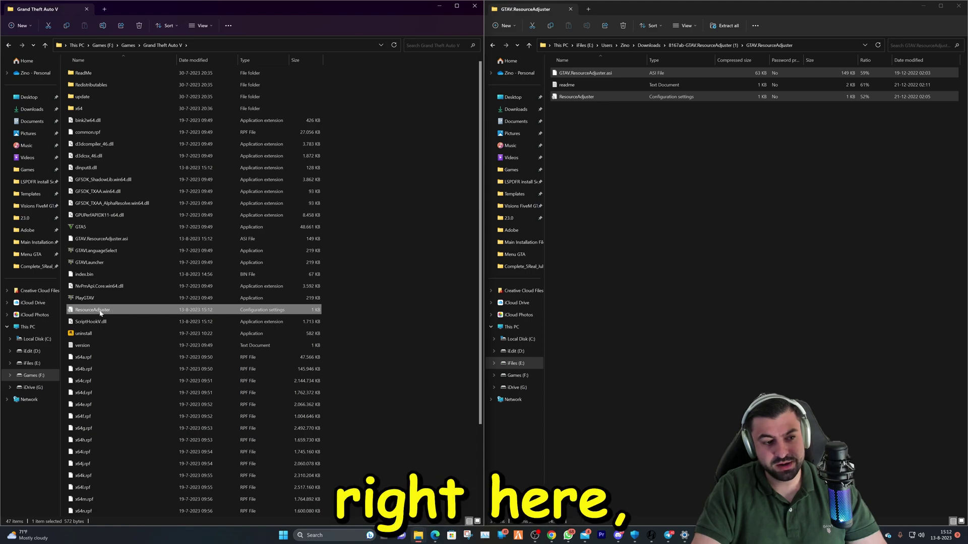
Open the ResourceAdjuster config in Notepad and review the [Settings] block with additionalGPUMemory=1900.
double_click(100, 312)
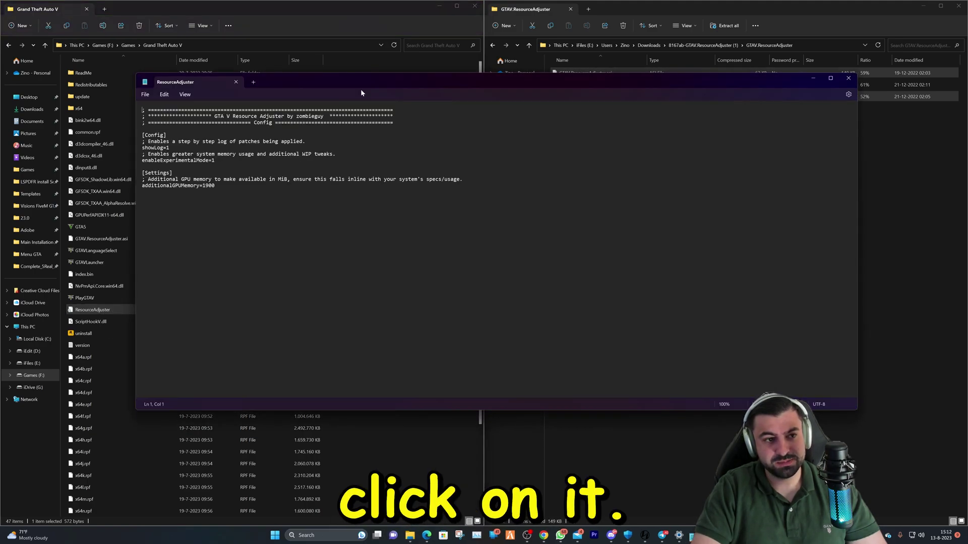
left_click_drag(425, 79, 372, 97)
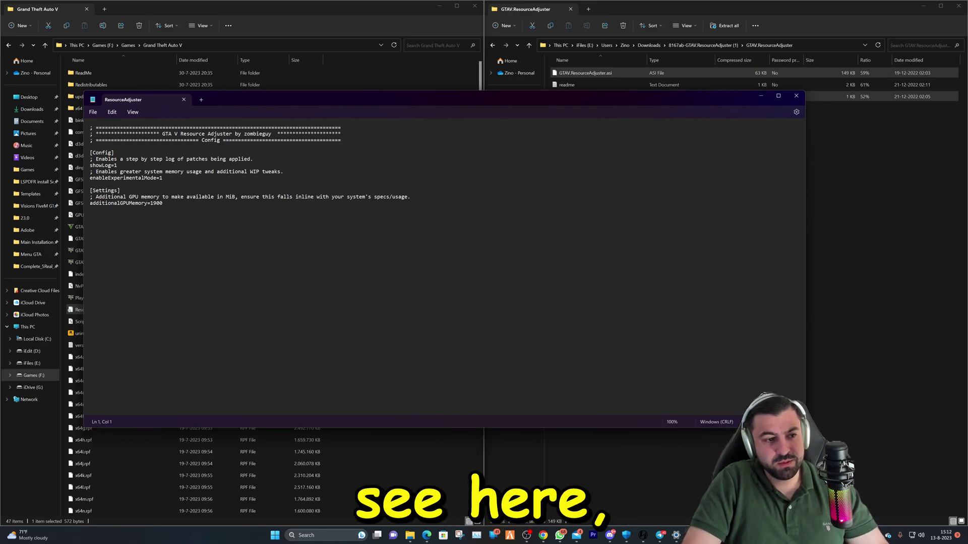
left_click(153, 203)
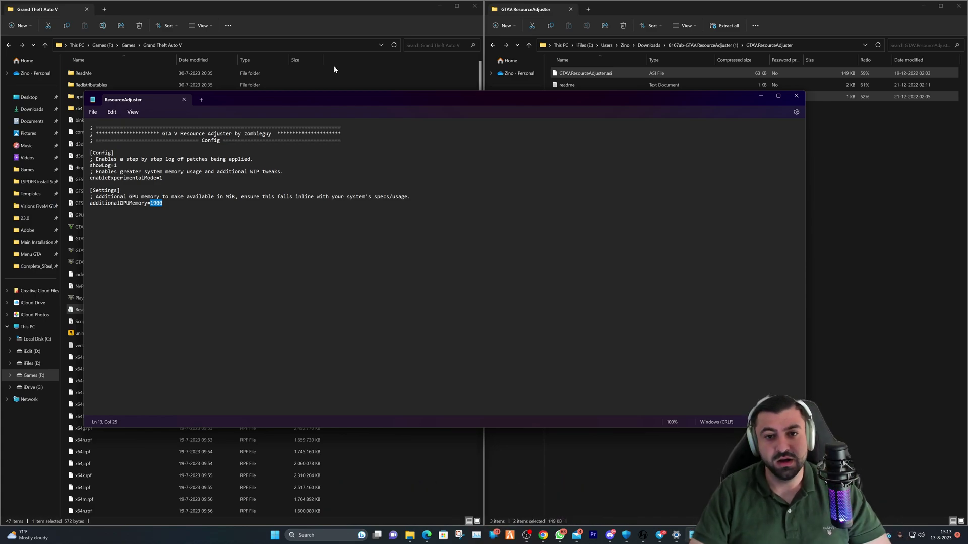
left_click_drag(89, 191, 151, 212)
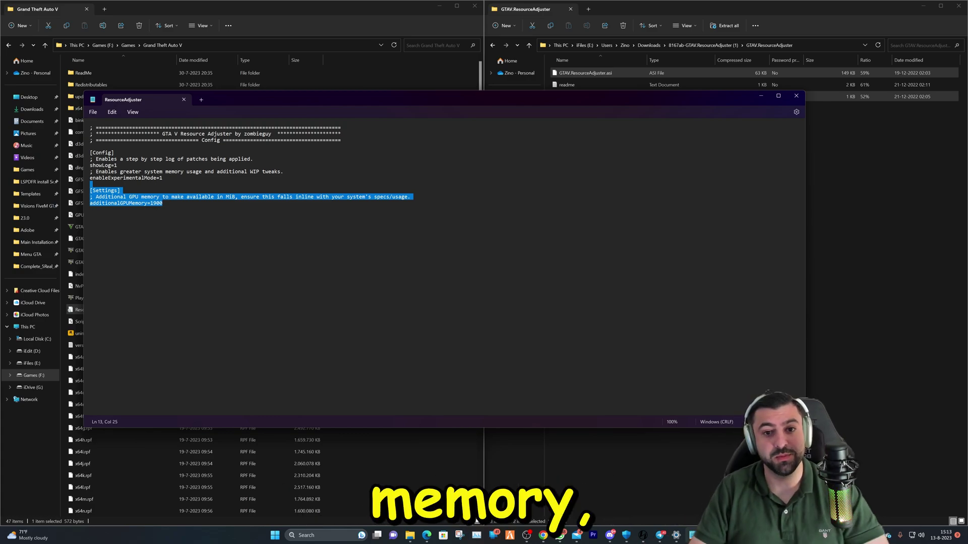
Open the readme alongside the config and read its example system specs.
double_click(566, 84)
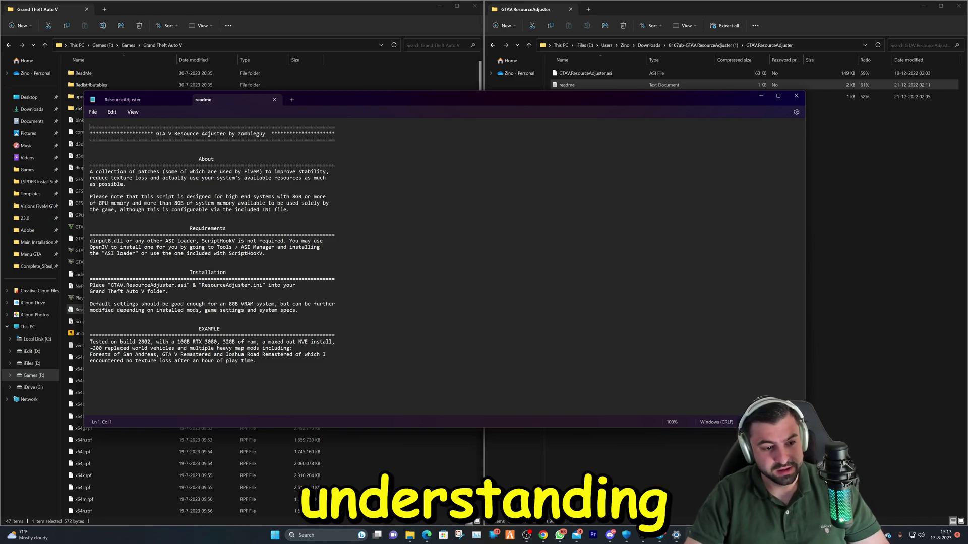
left_click_drag(144, 342, 90, 336)
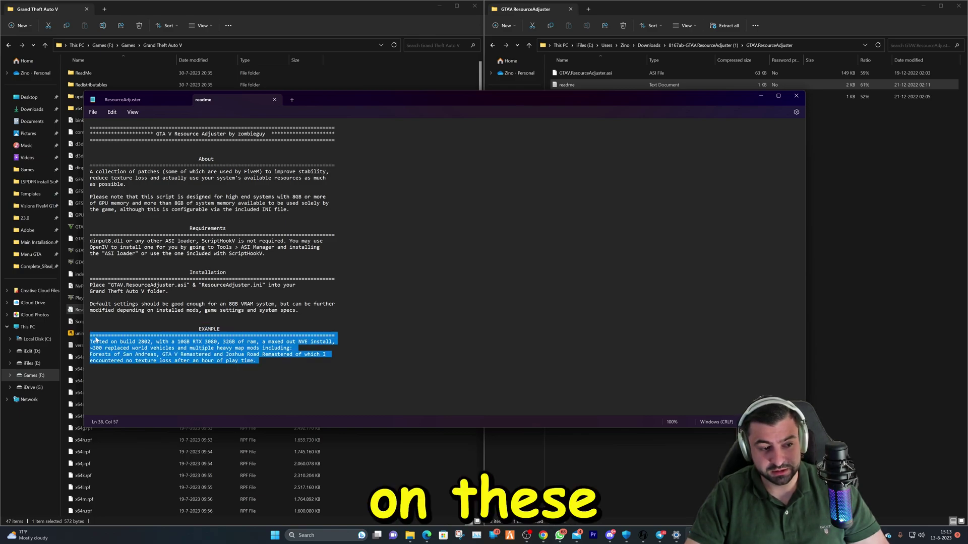
left_click(859, 280)
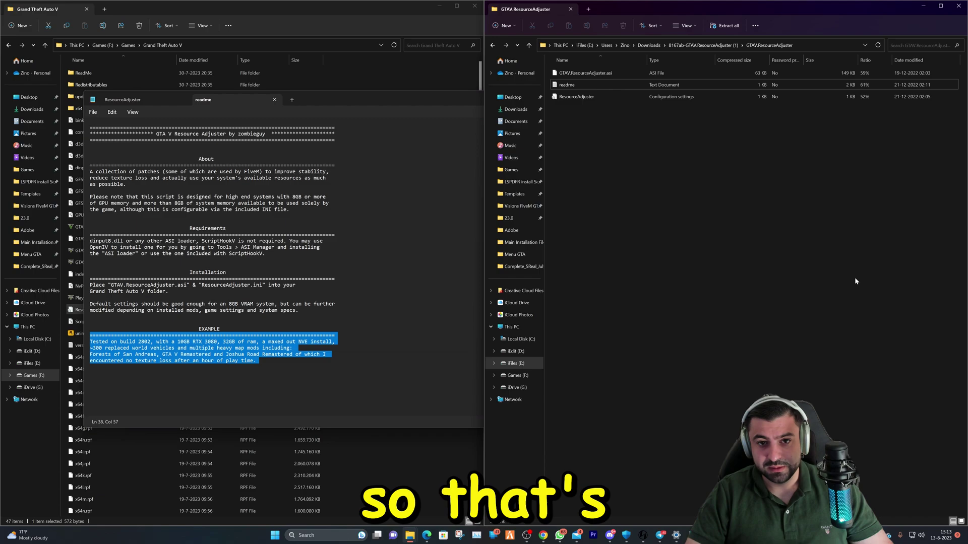
left_click(626, 99)
Close the Notepad window showing the ResourceAdjuster config and readme.
left_click(795, 96)
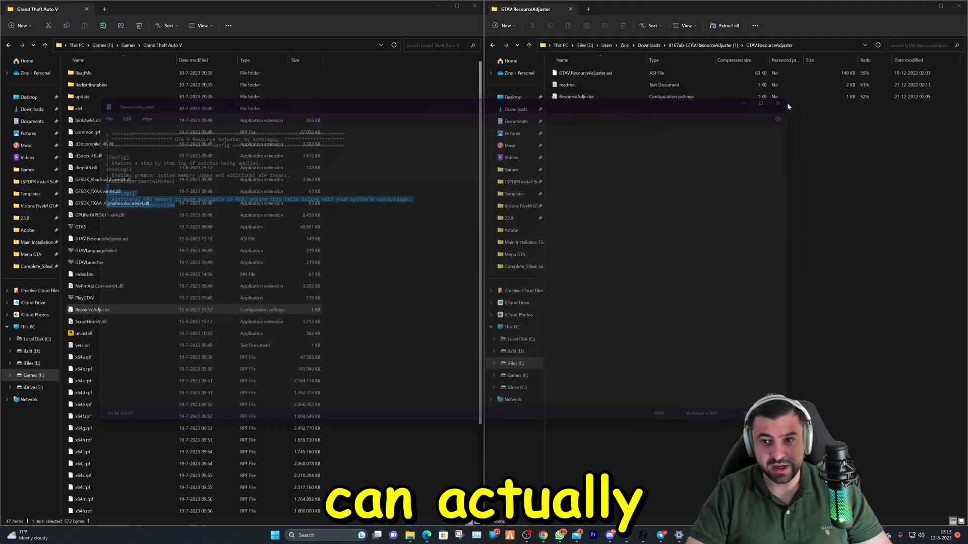